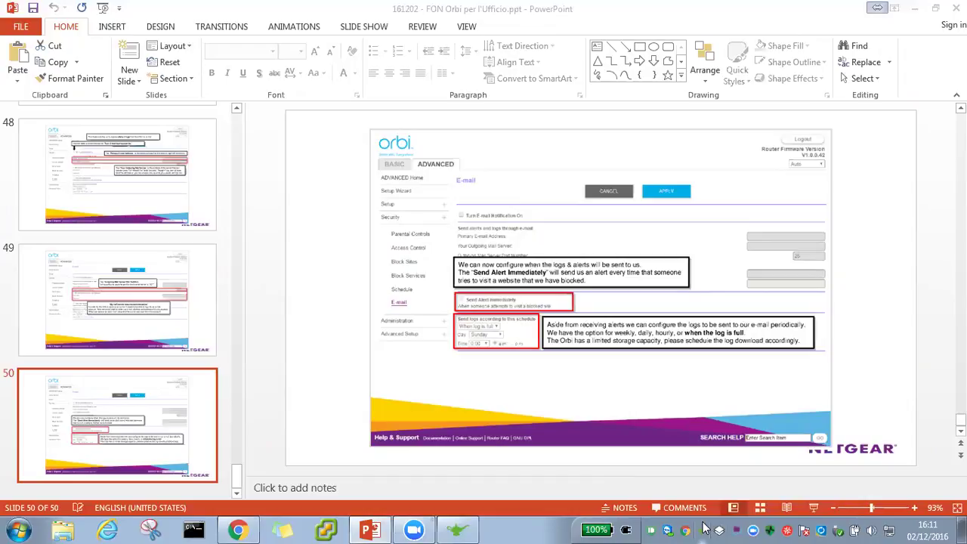
# Switch to NETGEAR genie and show the router's 2.4 GHz wireless settings.
pyautogui.click(457, 529)
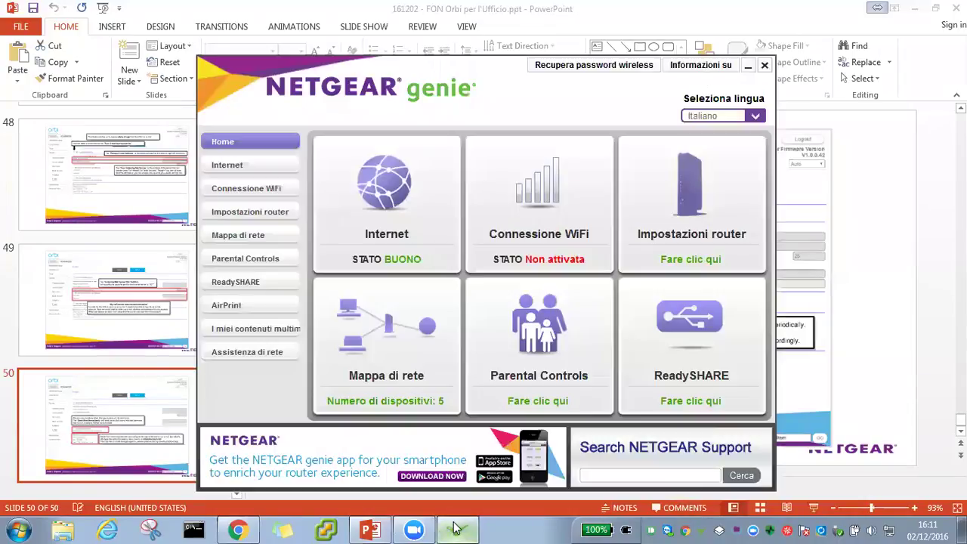
pyautogui.moveTo(435, 74); pyautogui.dragTo(405, 67)
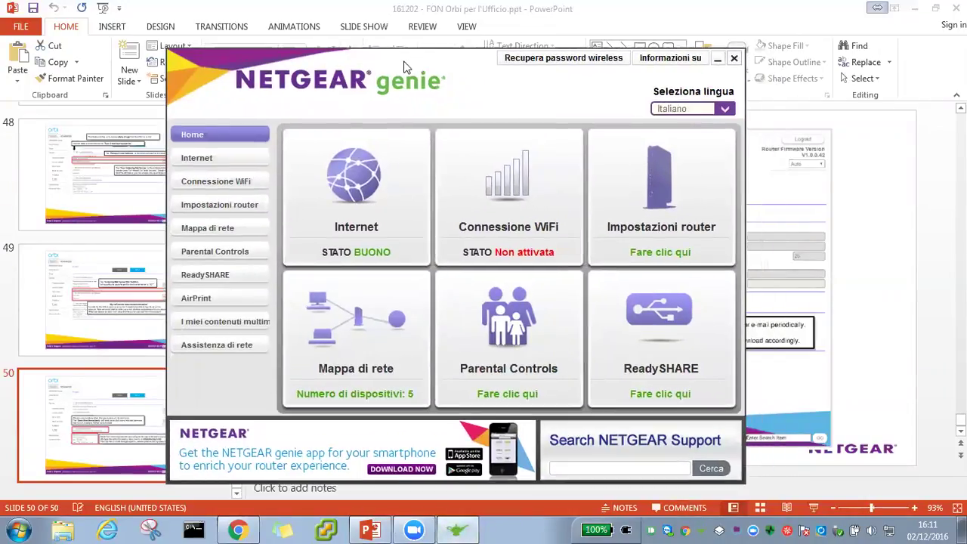
pyautogui.click(235, 211)
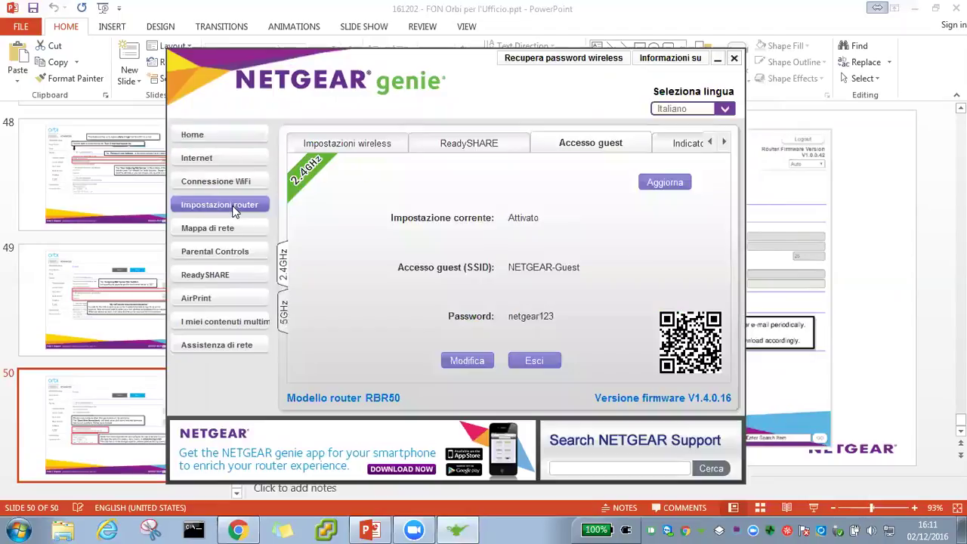
pyautogui.click(331, 146)
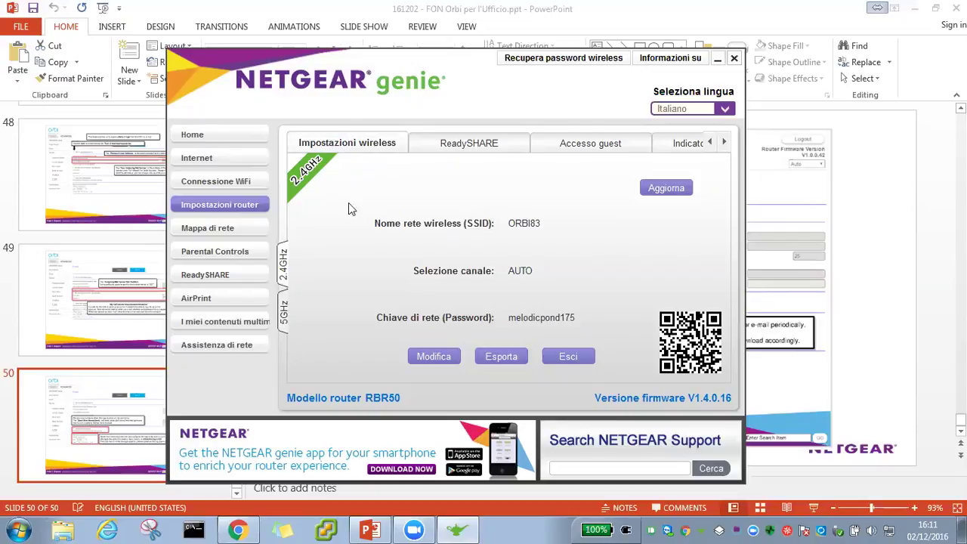
# Try to sign in to Live Parental Controls with the existing OpenDNS account, entering the account password and retrying the login once.
pyautogui.click(224, 258)
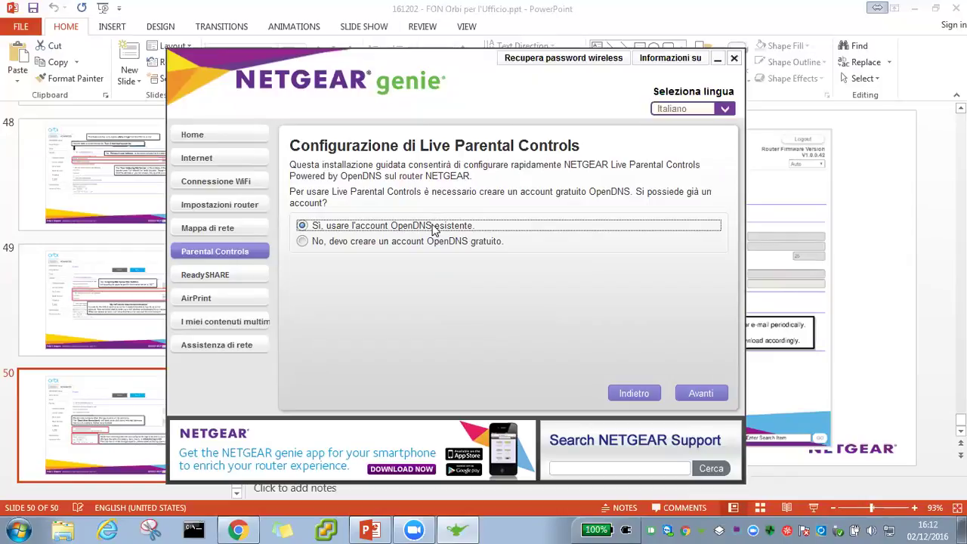
pyautogui.click(703, 393)
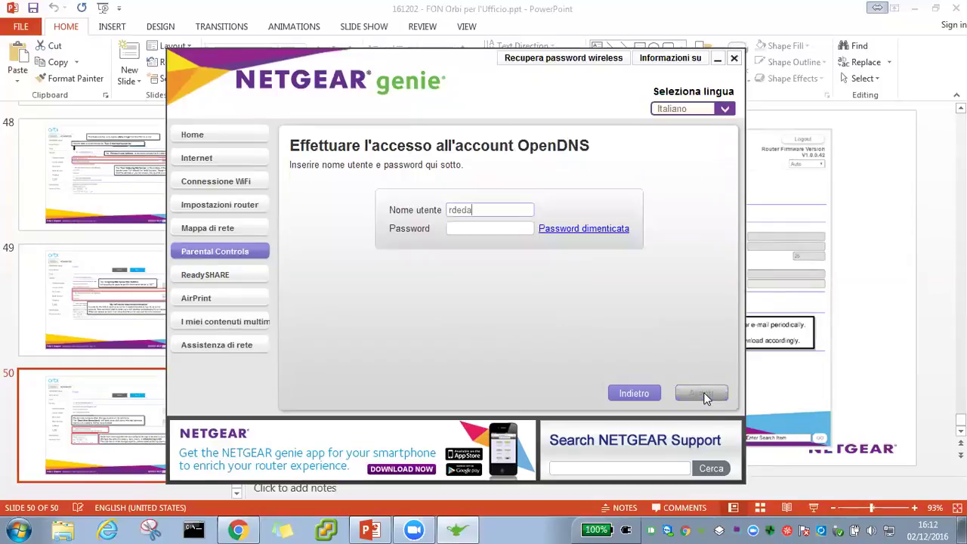
pyautogui.press('Tab')
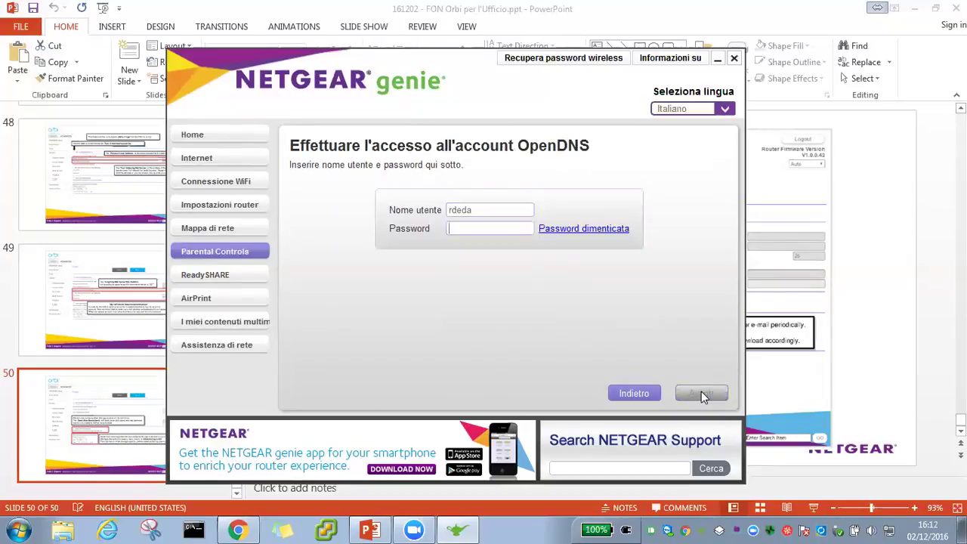
pyautogui.write('*******')
pyautogui.click(702, 395)
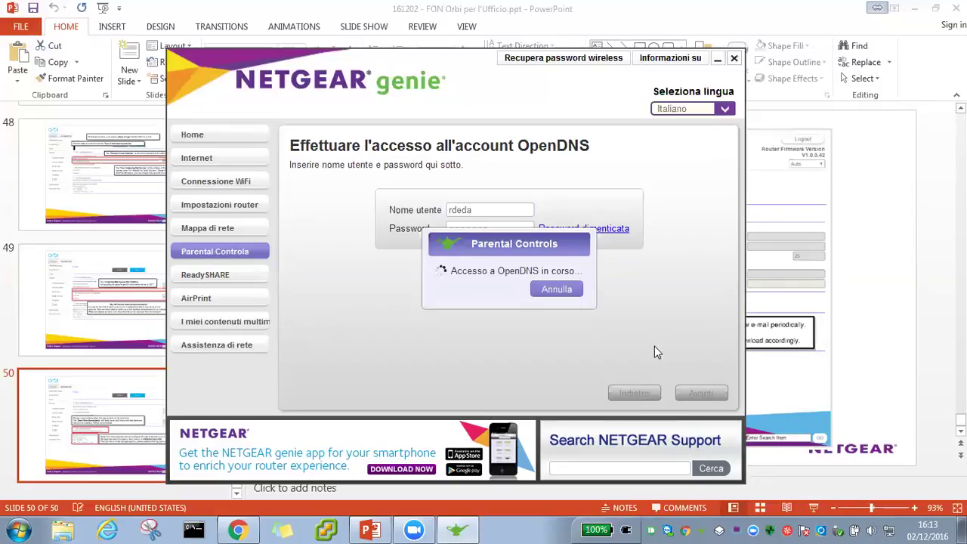
pyautogui.click(557, 291)
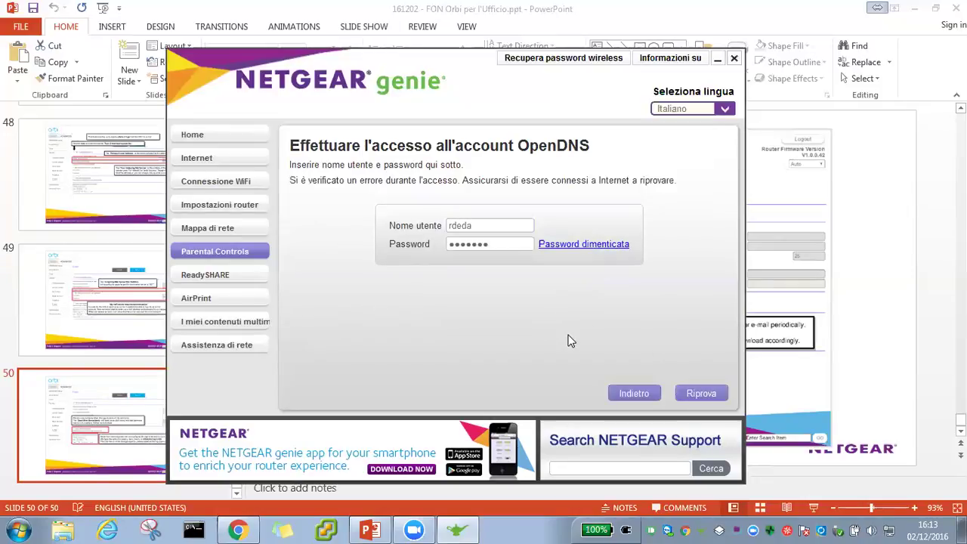
pyautogui.click(692, 396)
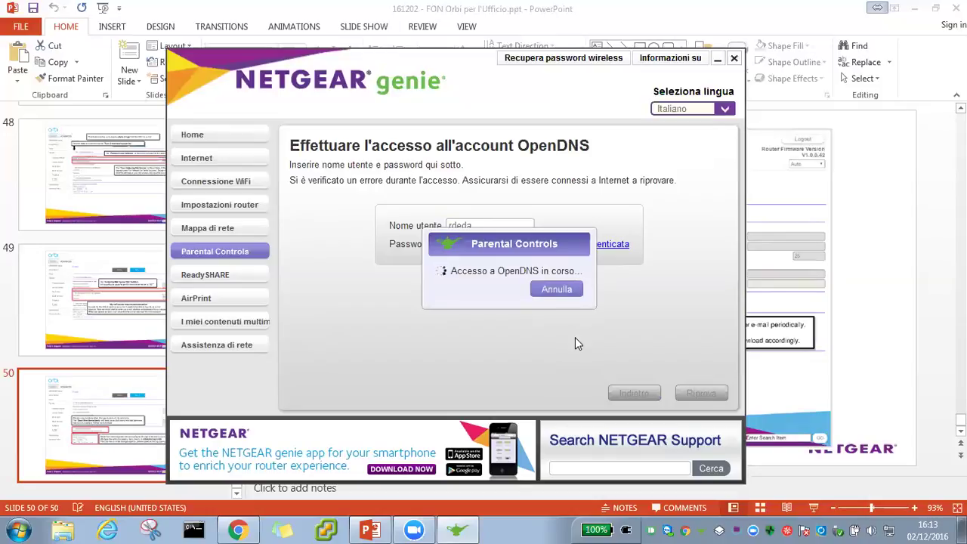
pyautogui.click(557, 290)
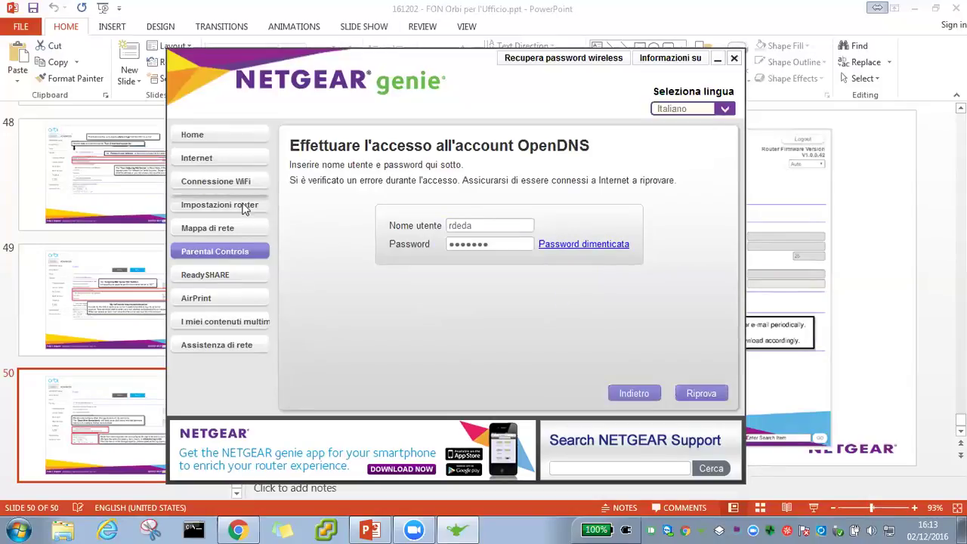
# Look over the Internet status and router wireless pages, and return to the Home overview.
pyautogui.click(223, 158)
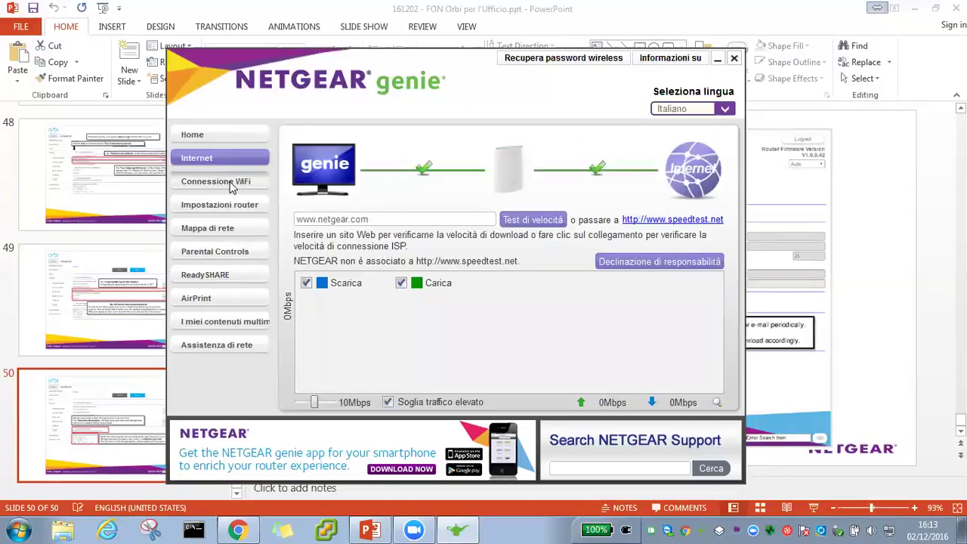
pyautogui.click(233, 182)
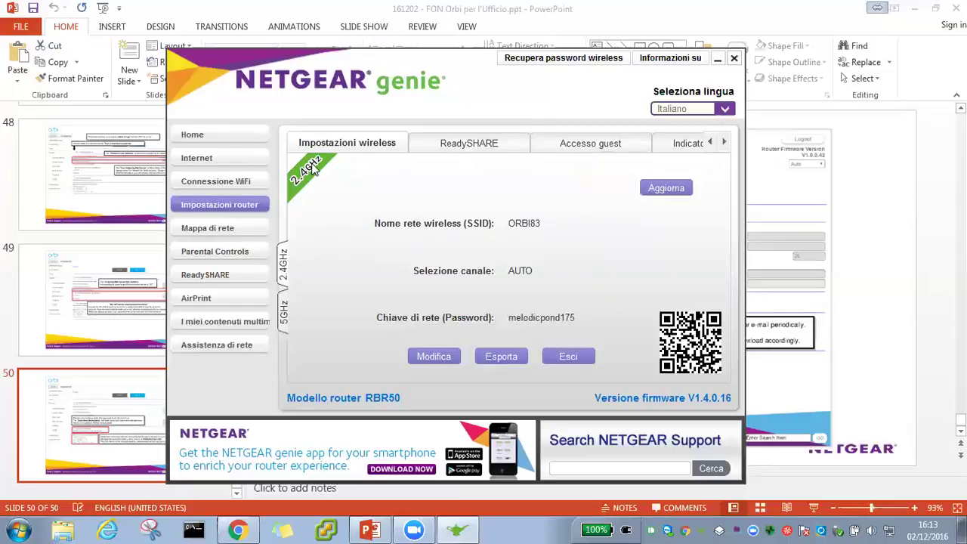
pyautogui.click(219, 138)
pyautogui.moveTo(392, 60)
pyautogui.mouseDown()
pyautogui.moveTo(396, 80)
pyautogui.moveTo(384, 69)
pyautogui.mouseUp()
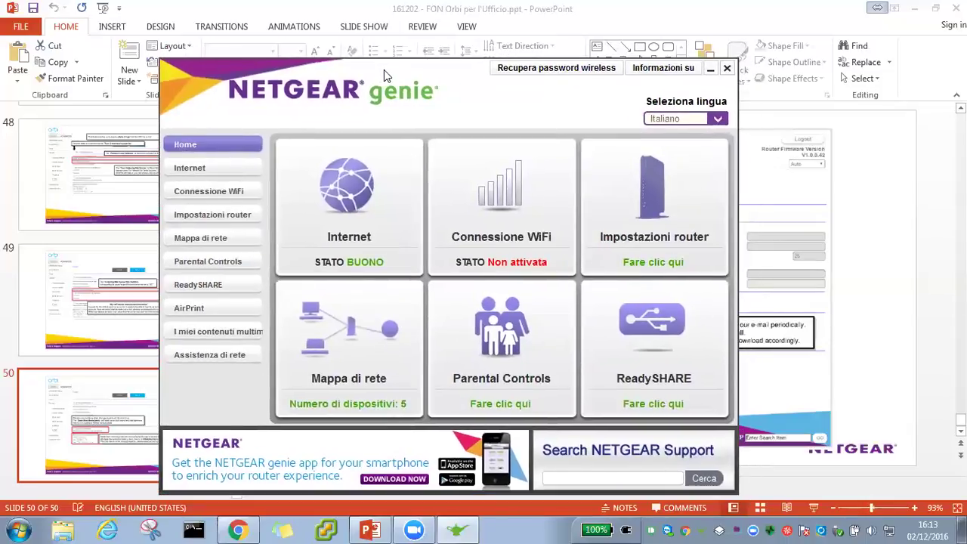
# Open the network map and try to view the details of the IT-LAB-LP1 computer.
pyautogui.click(355, 353)
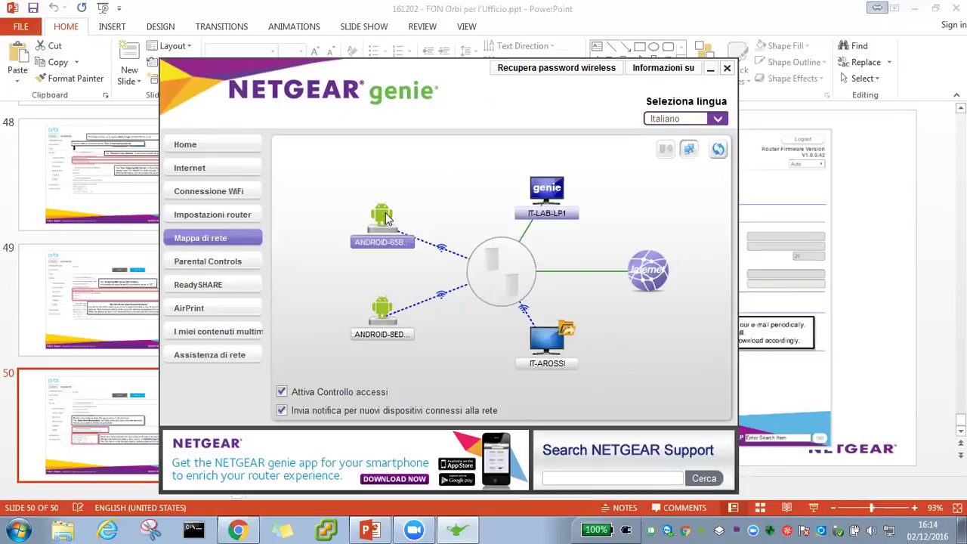
pyautogui.click(546, 198)
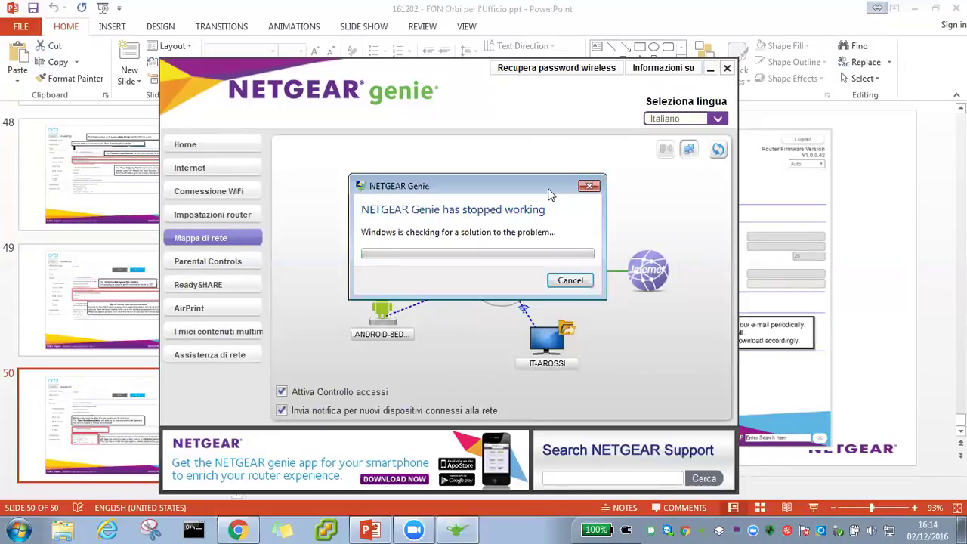
pyautogui.click(571, 281)
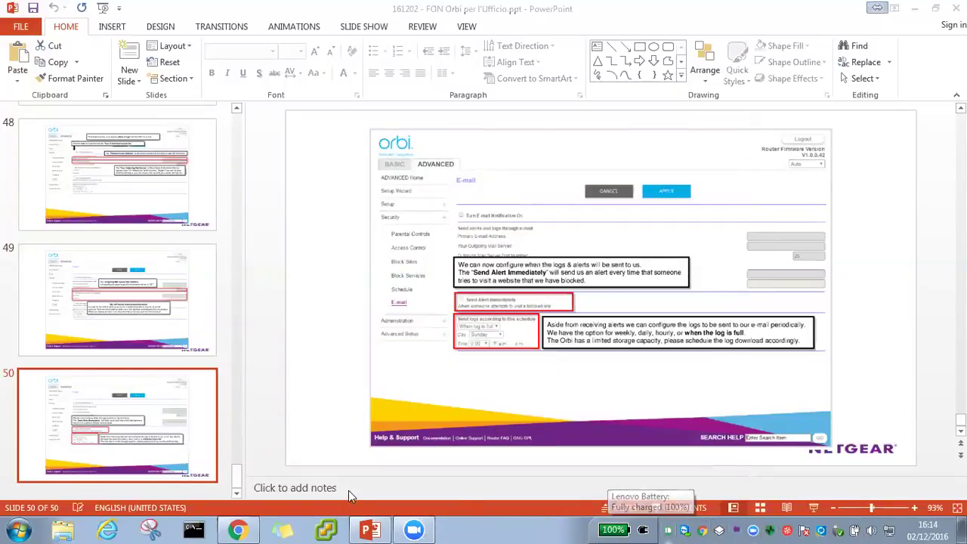
# Relaunch NETGEAR Genie and display its network map of connected devices.
pyautogui.click(17, 529)
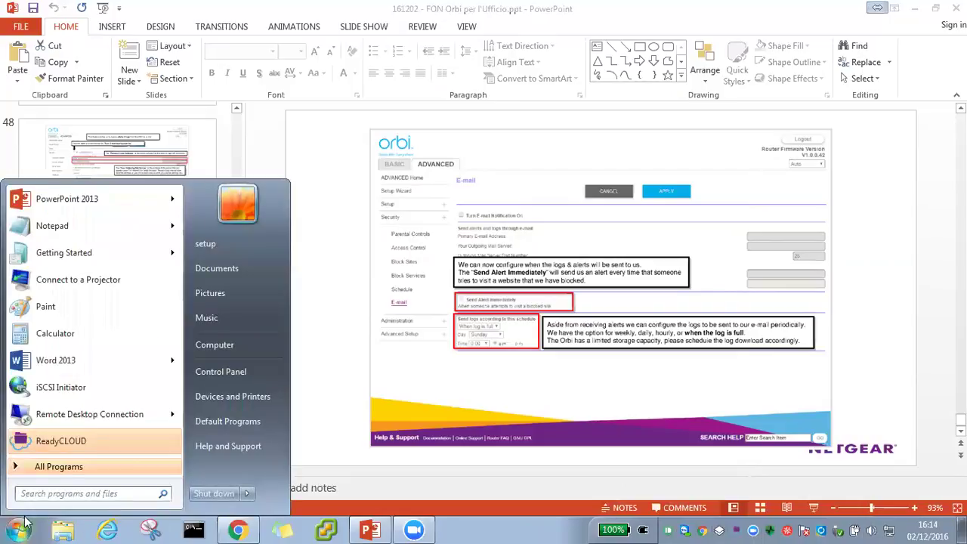
pyautogui.click(70, 466)
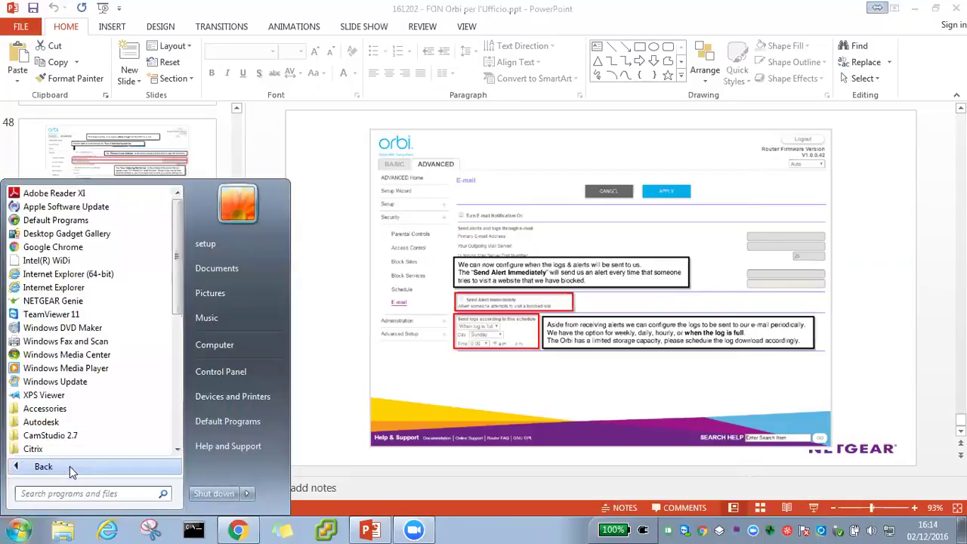
pyautogui.click(86, 302)
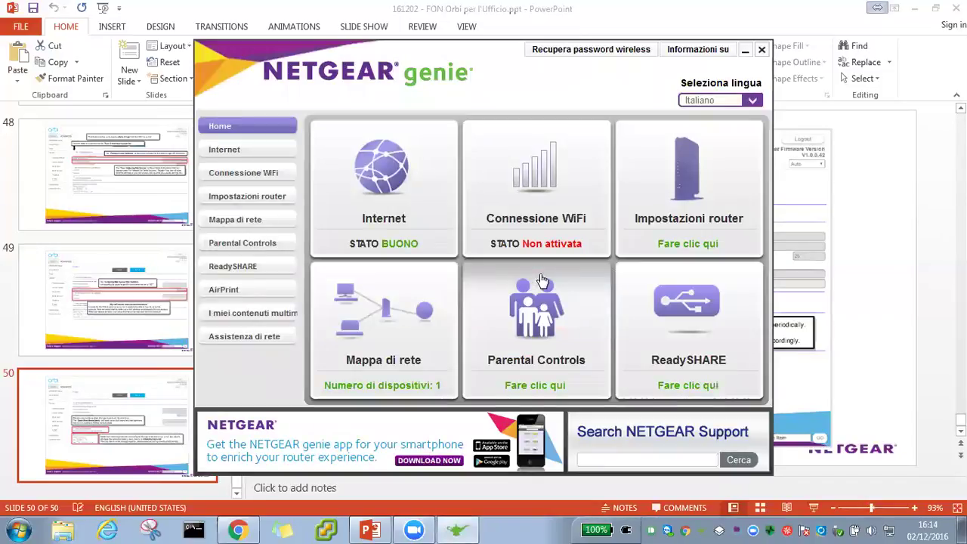
pyautogui.click(266, 226)
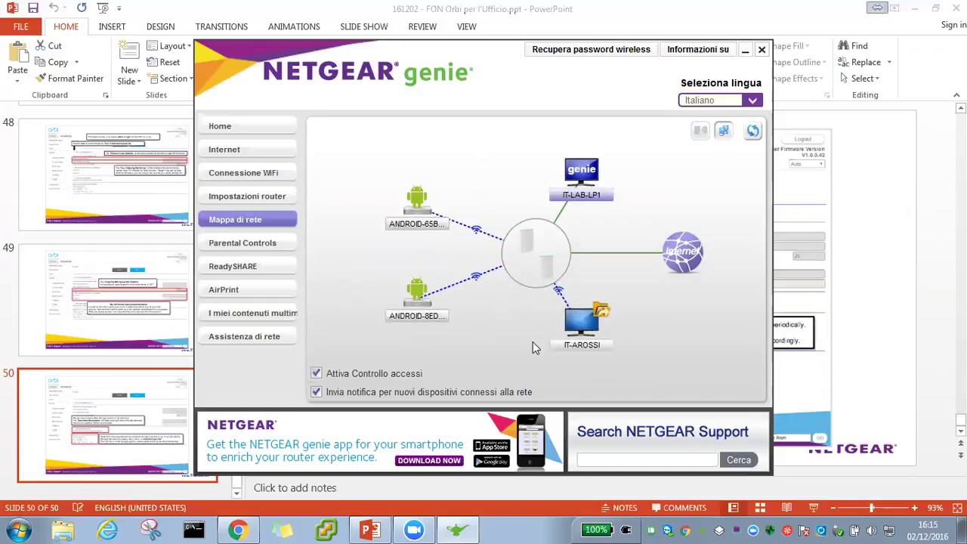
# Open the basic Parental Controls settings for editing, signing in to OpenDNS with the account password.
pyautogui.click(262, 244)
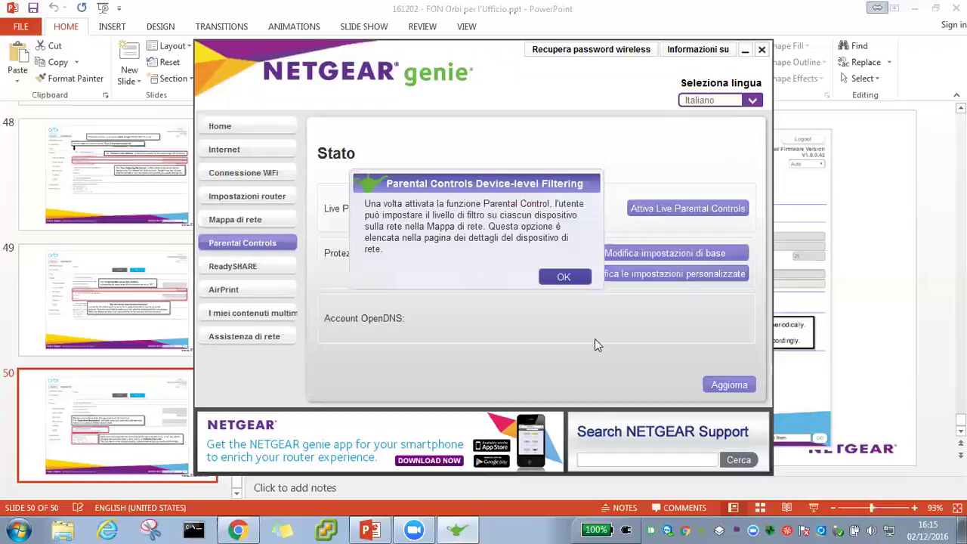
pyautogui.click(566, 277)
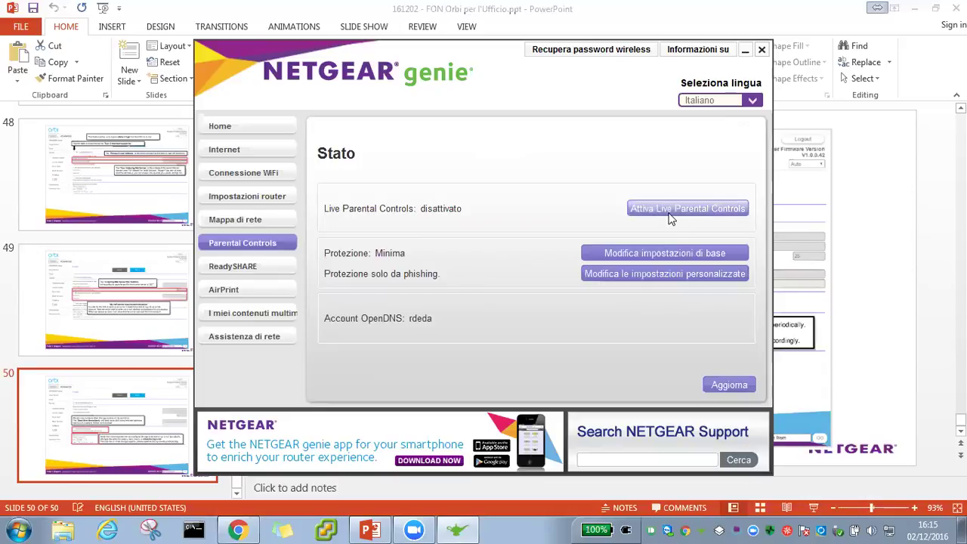
pyautogui.click(657, 255)
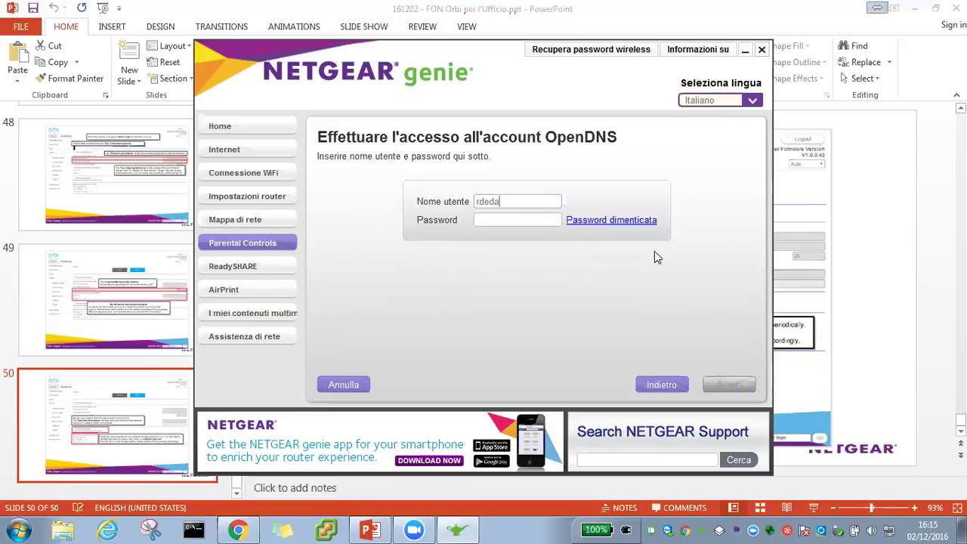
pyautogui.click(542, 220)
pyautogui.write('•••••')
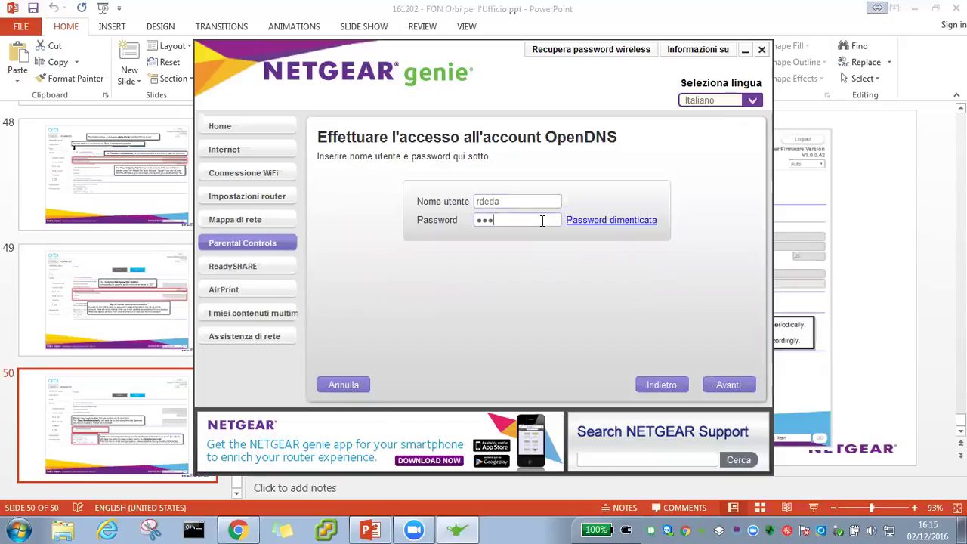
pyautogui.write('••')
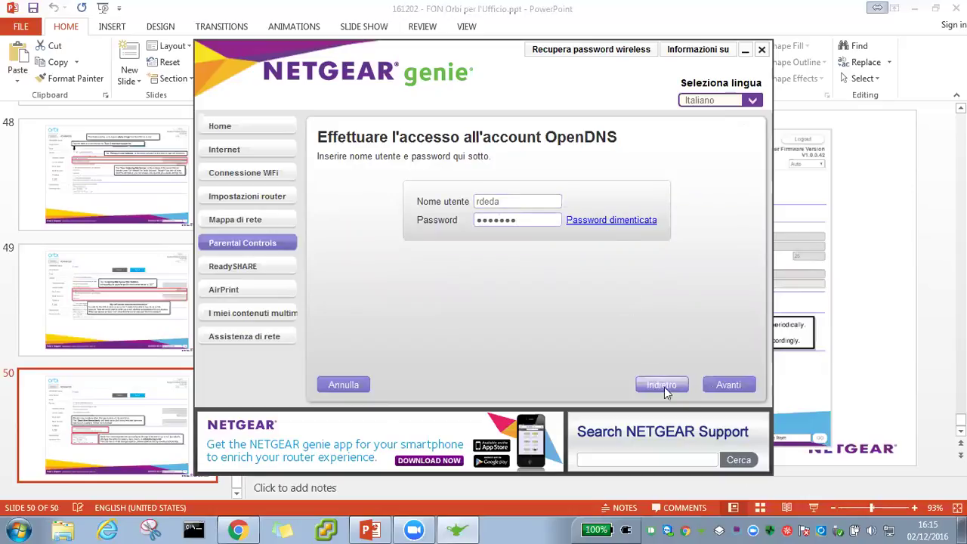
pyautogui.click(724, 386)
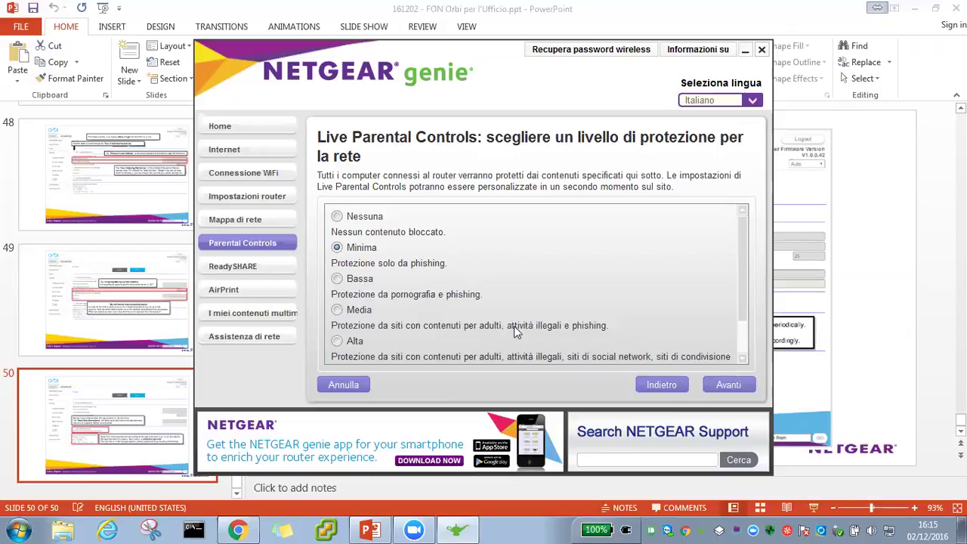
# Select the Personalizza protection level to review its blockable content categories, and close NETGEAR genie without applying the choice.
pyautogui.moveTo(742, 271); pyautogui.dragTo(751, 321)
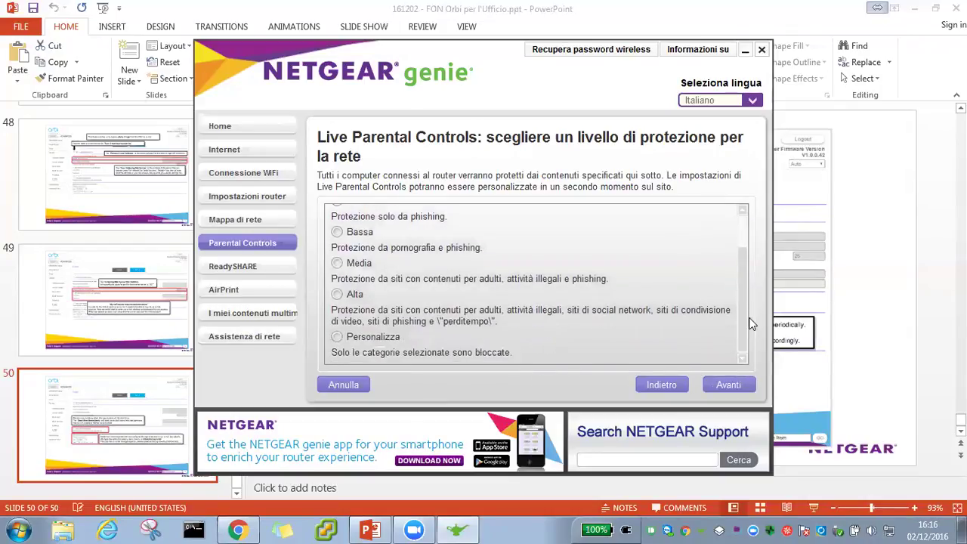
pyautogui.click(337, 337)
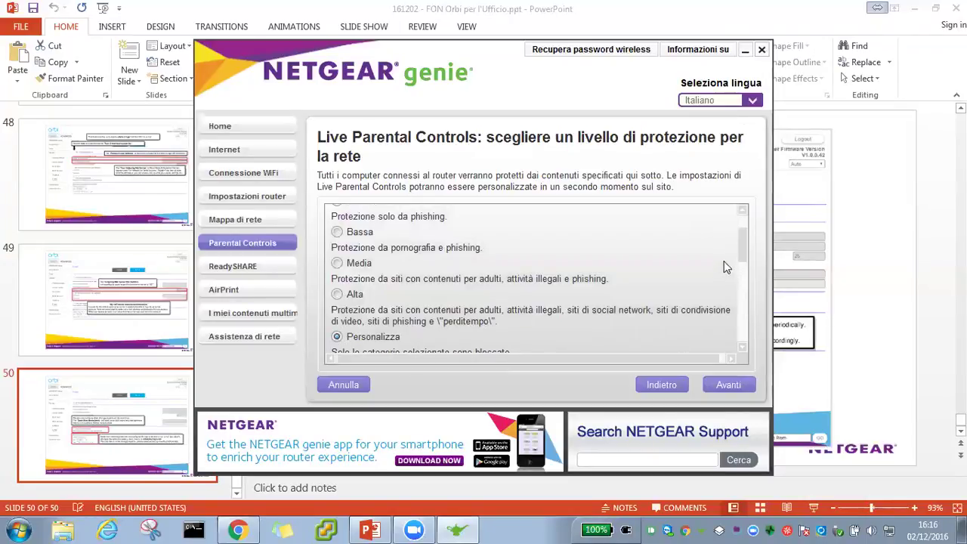
pyautogui.moveTo(740, 240); pyautogui.dragTo(747, 317)
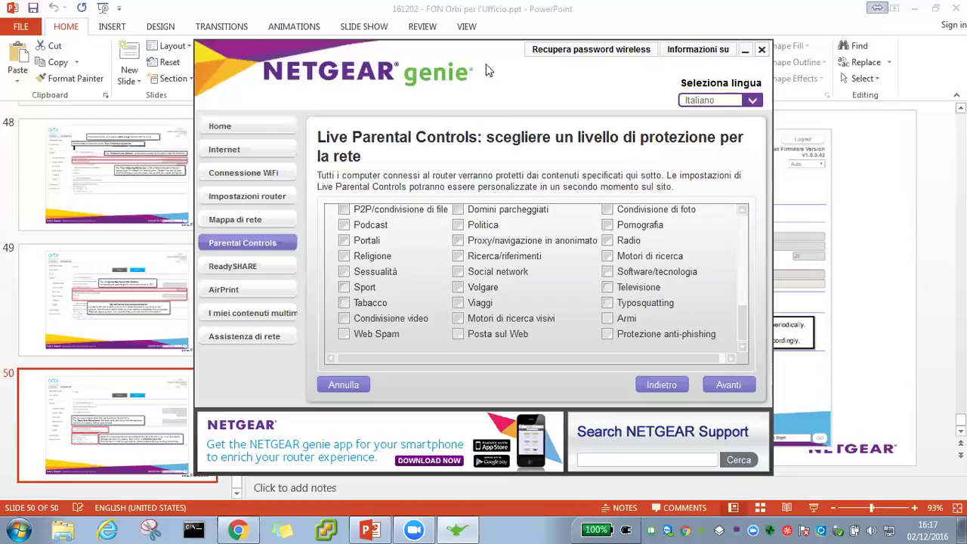
pyautogui.moveTo(487, 70); pyautogui.dragTo(467, 92)
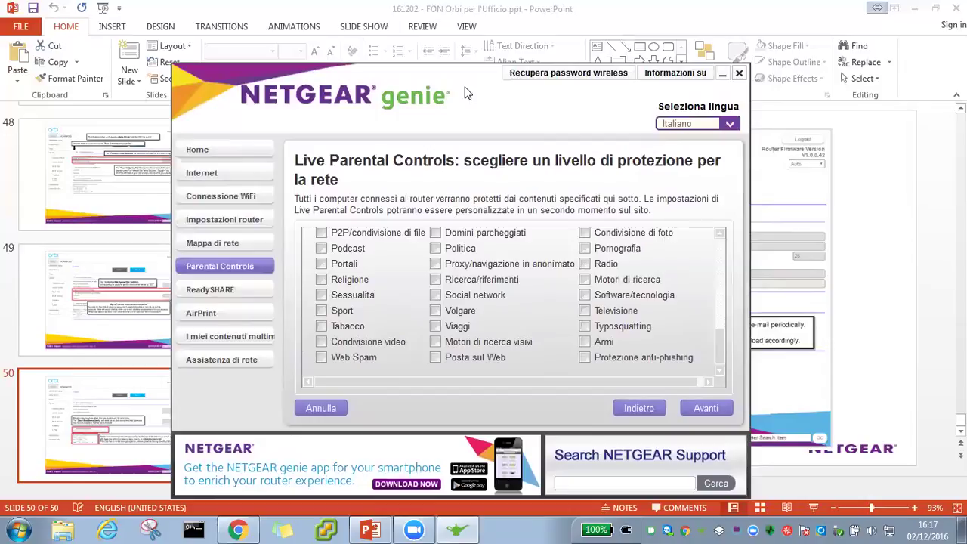
pyautogui.click(739, 73)
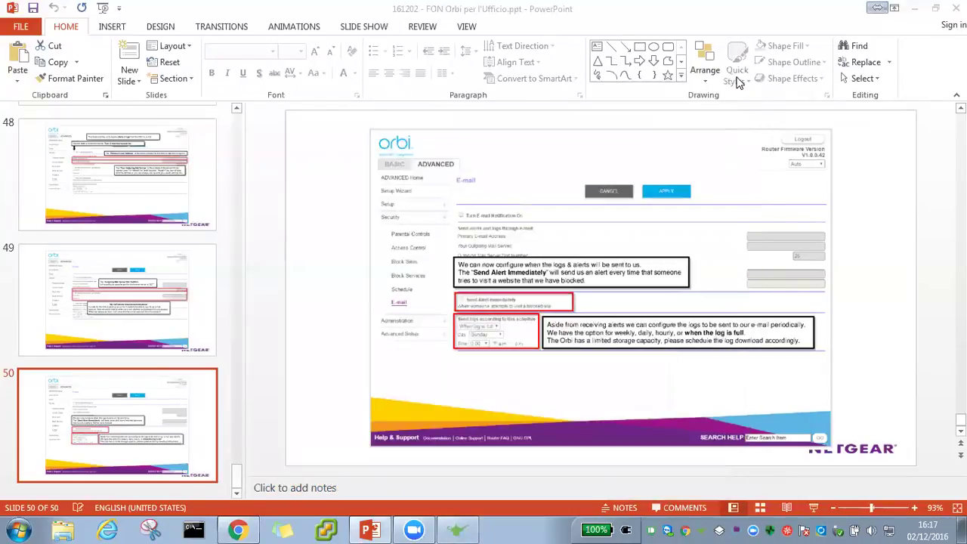